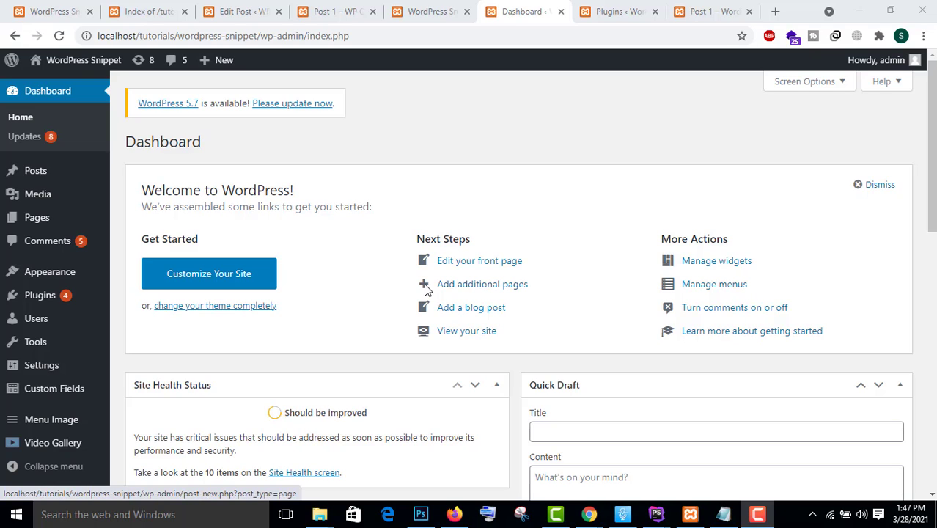
Open Post 1 from the posts list for editing
{"action": "left_click", "coordinate": [57, 180]}
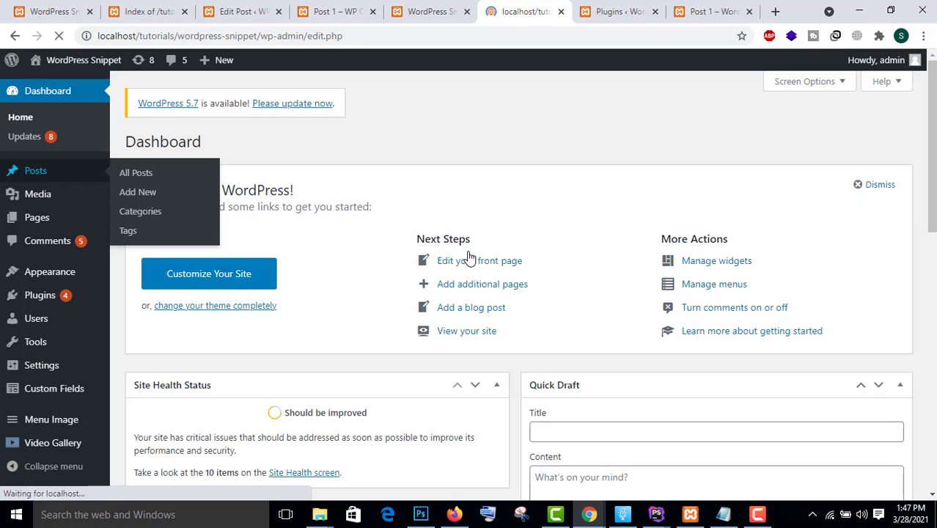
{"action": "scroll", "coordinate": [184, 260], "scroll_direction": "down", "scroll_amount": 4}
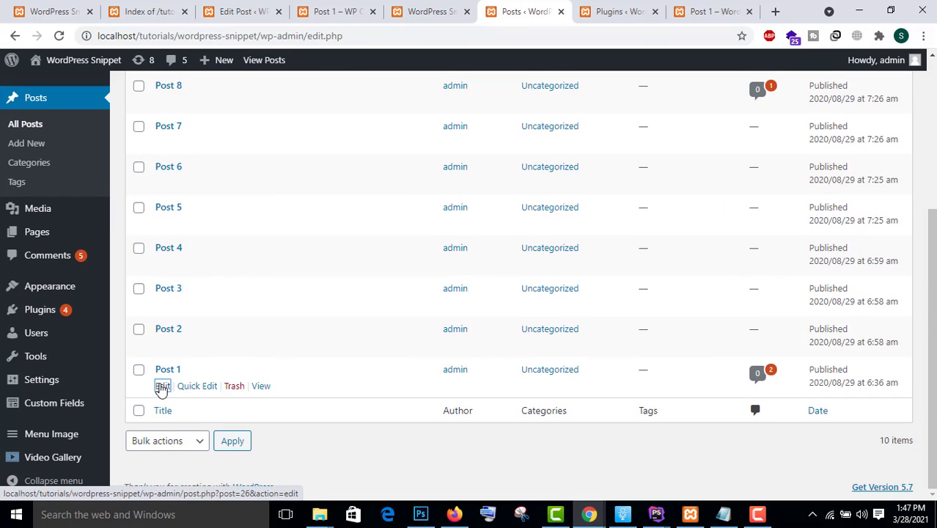
{"action": "left_click", "coordinate": [162, 387]}
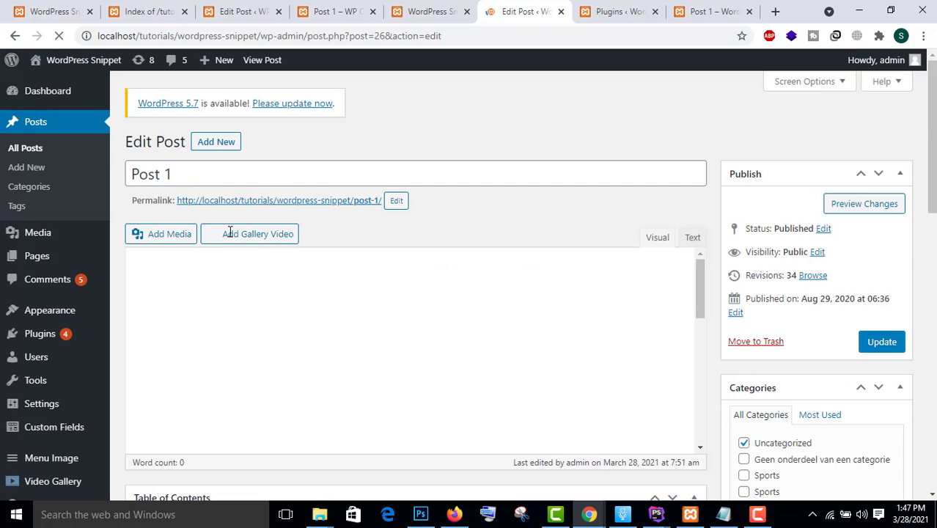
{"action": "scroll", "coordinate": [230, 236], "scroll_direction": "down", "scroll_amount": 5}
{"action": "scroll", "coordinate": [230, 237], "scroll_direction": "up", "scroll_amount": 10}
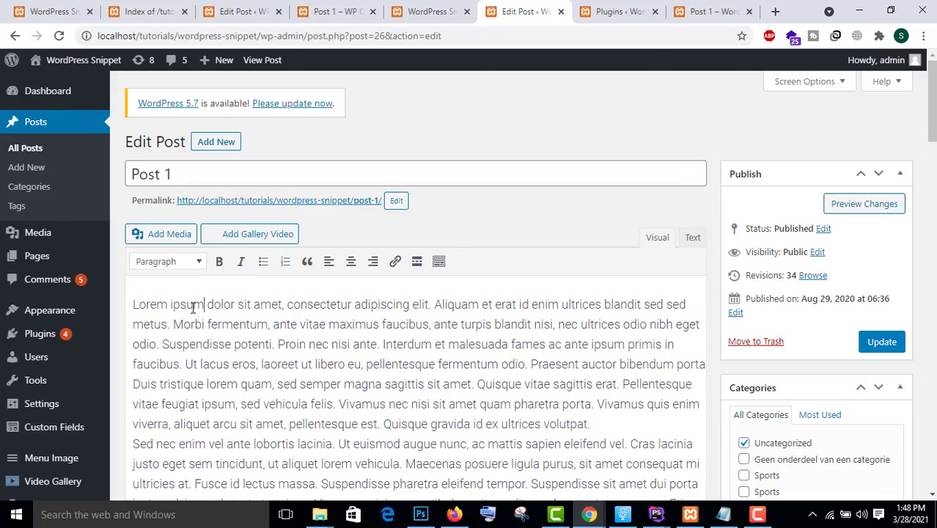
Examine the full link settings for the words "Lorem ipsum" at the start of the post and close them without adding a link
{"action": "left_click_drag", "start_coordinate": [204, 306], "coordinate": [135, 308]}
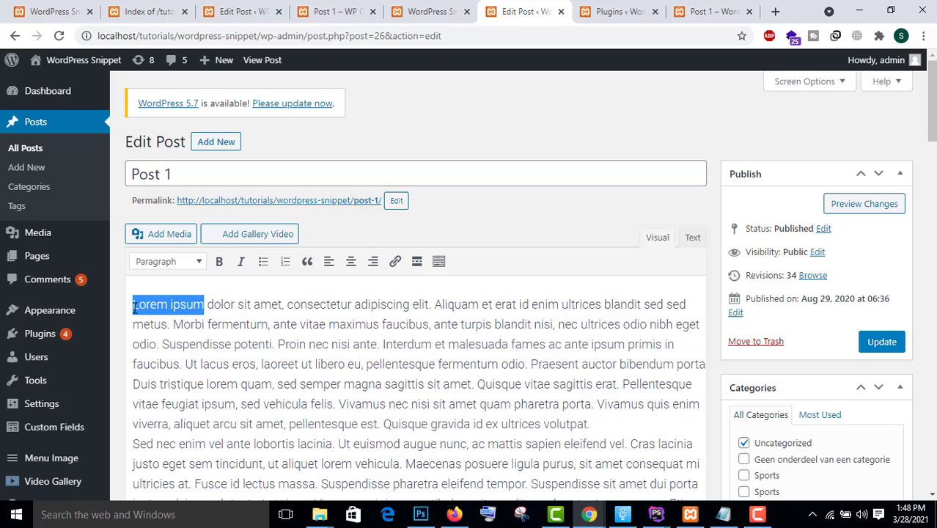
{"action": "left_click", "coordinate": [395, 263]}
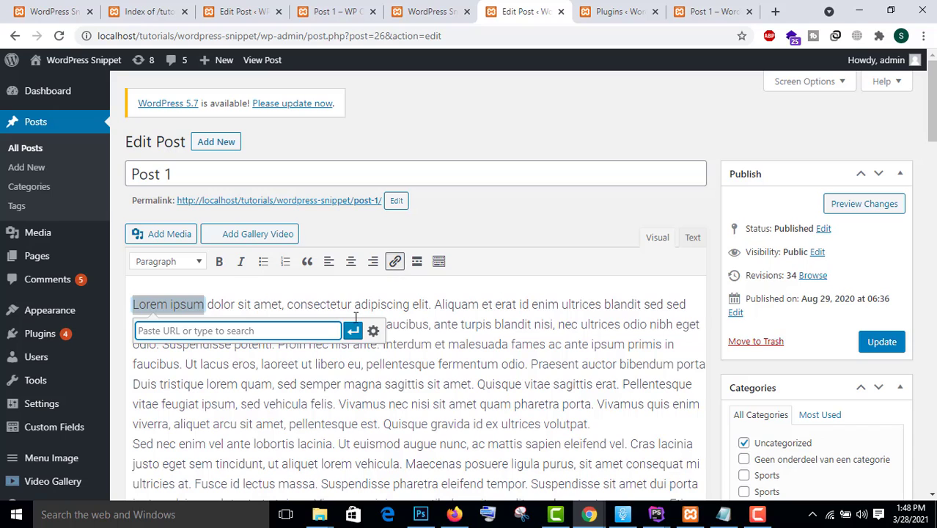
{"action": "left_click", "coordinate": [372, 331]}
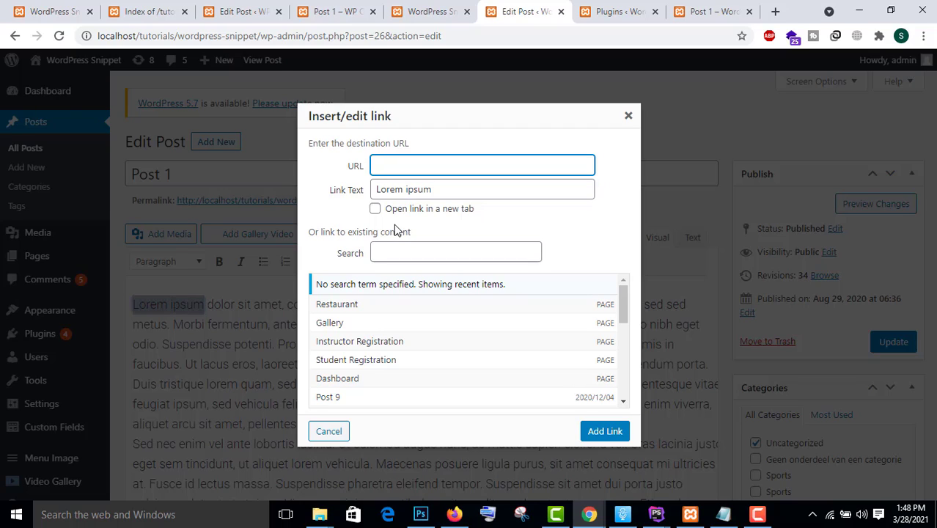
{"action": "left_click", "coordinate": [635, 120]}
Search the plugins available to add for "title and nofollow for link"
{"action": "mouse_move", "coordinate": [44, 356]}
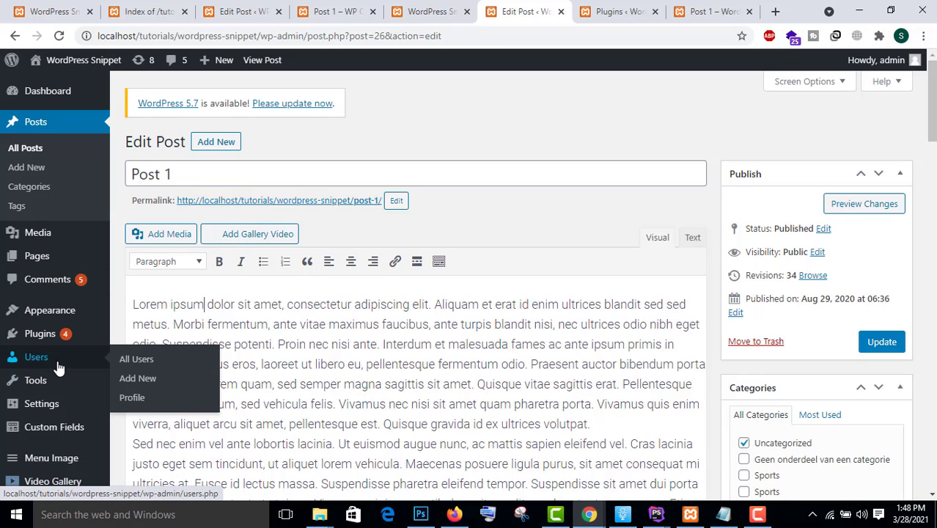
{"action": "left_click", "coordinate": [39, 339]}
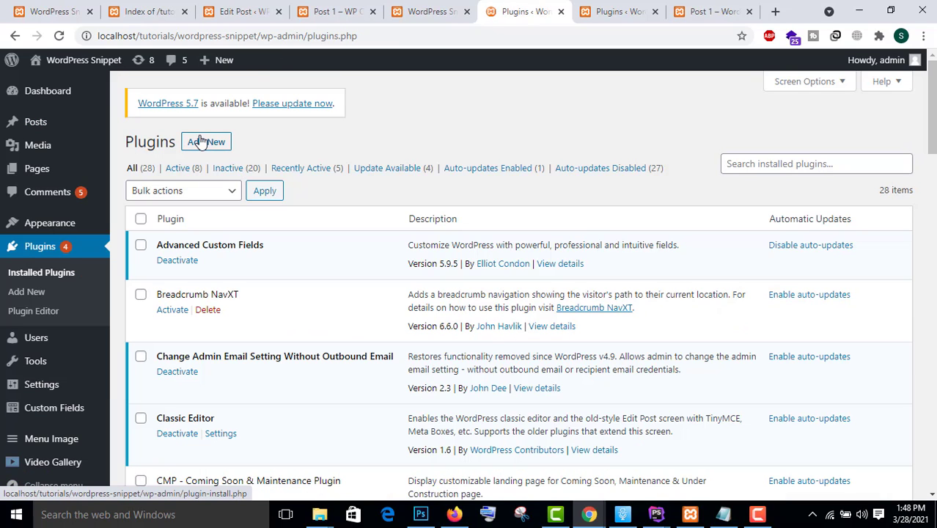
{"action": "left_click", "coordinate": [284, 170]}
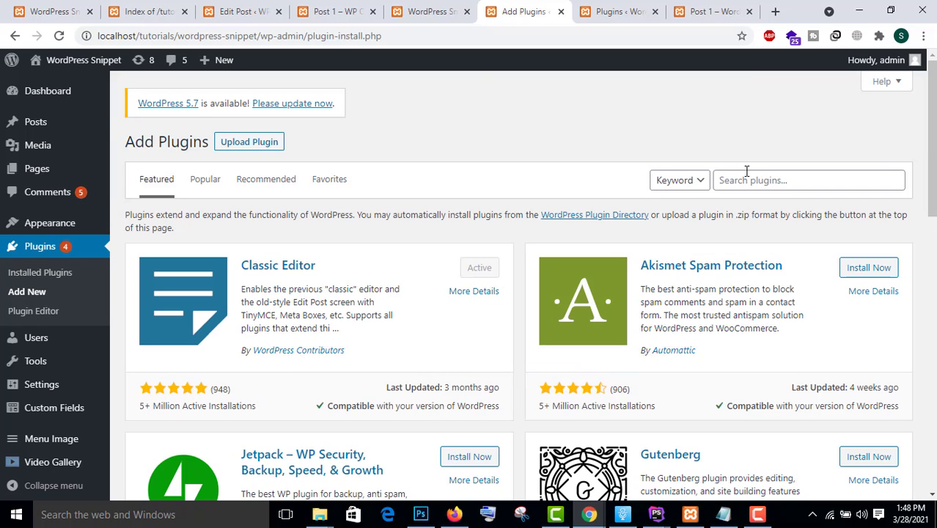
{"action": "left_click", "coordinate": [734, 181]}
{"action": "left_click", "coordinate": [734, 181]}
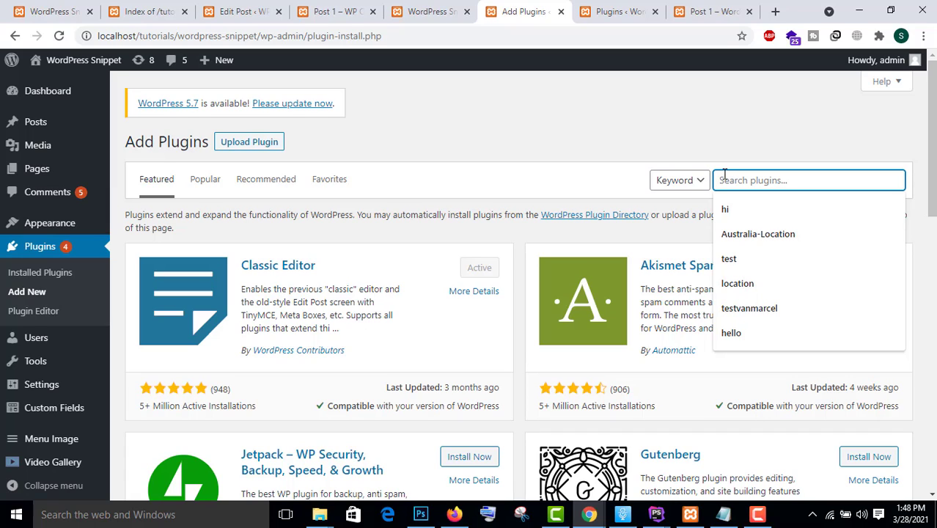
{"action": "type", "text": "title "}
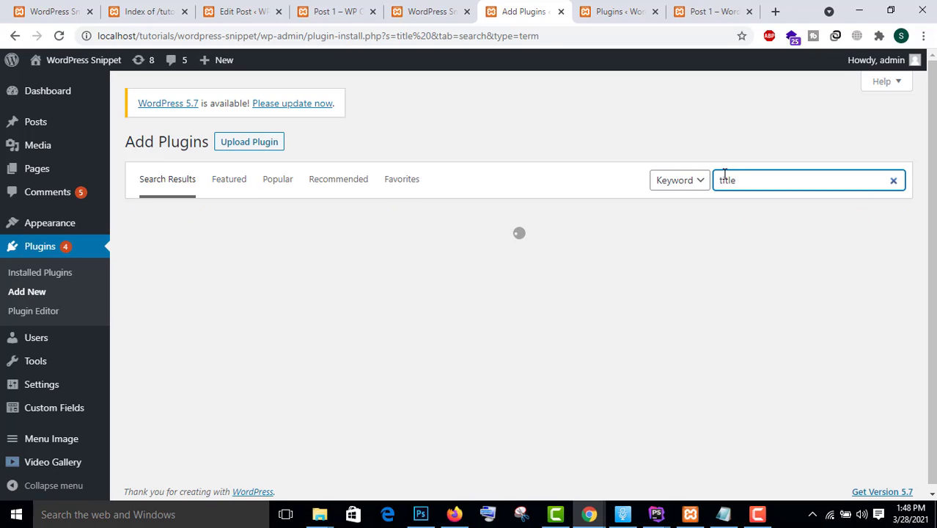
{"action": "type", "text": "ad"}
{"action": "key", "text": "BackSpace"}
{"action": "key", "text": "BackSpace"}
{"action": "type", "text": "and "}
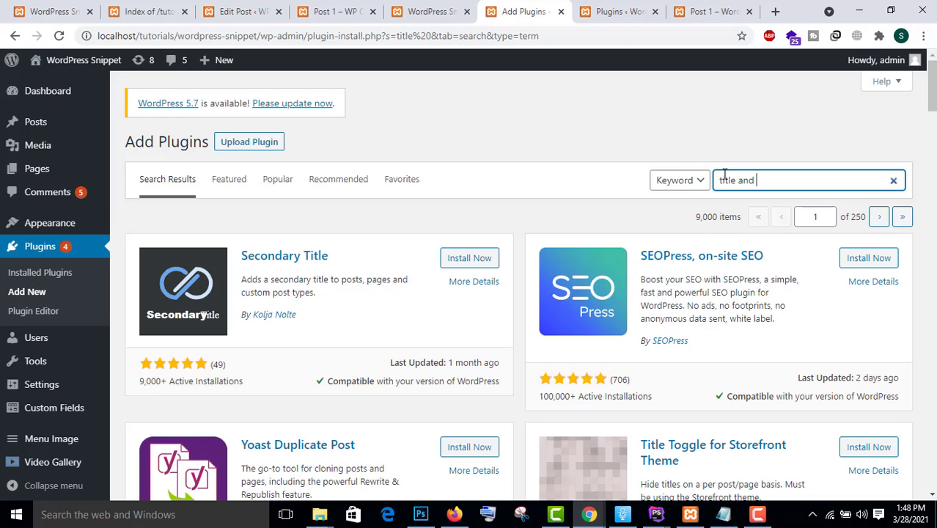
{"action": "type", "text": "nofol"}
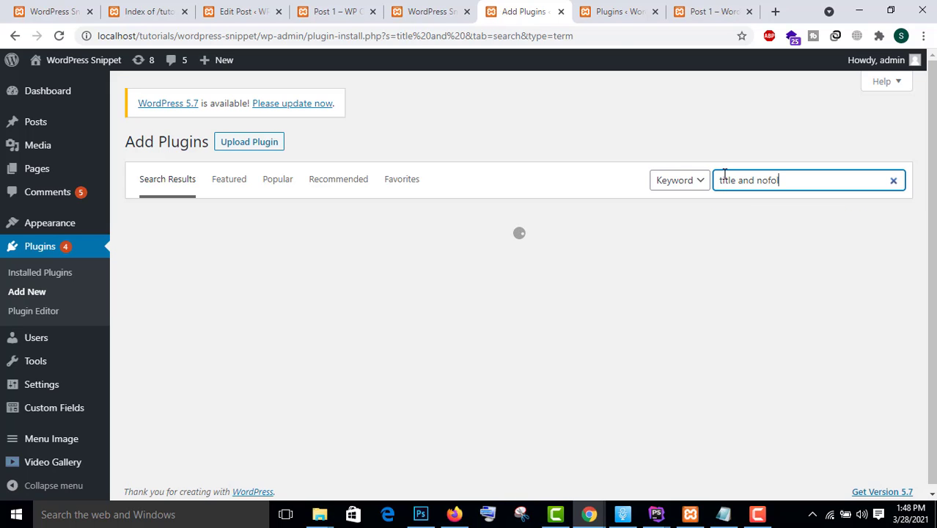
{"action": "type", "text": "low for link"}
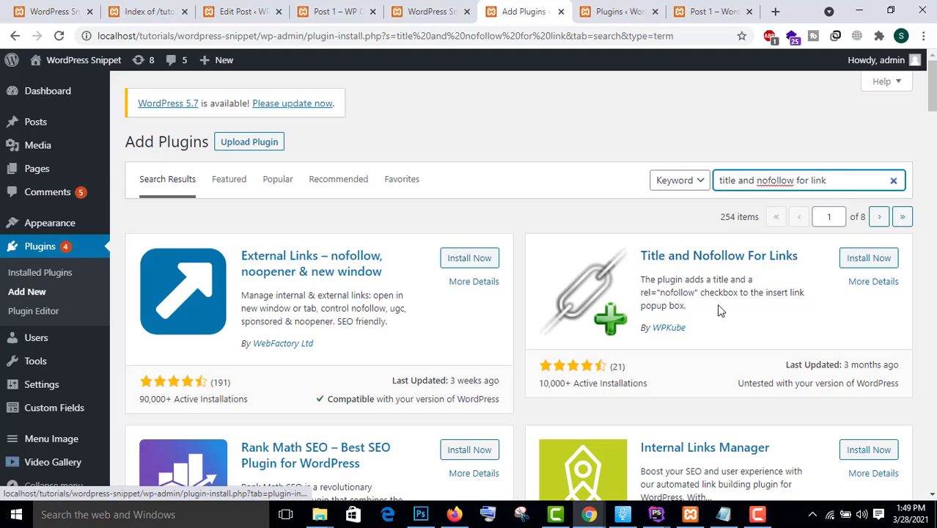
Install and activate the Title and Nofollow For Links plugin
{"action": "left_click", "coordinate": [869, 259]}
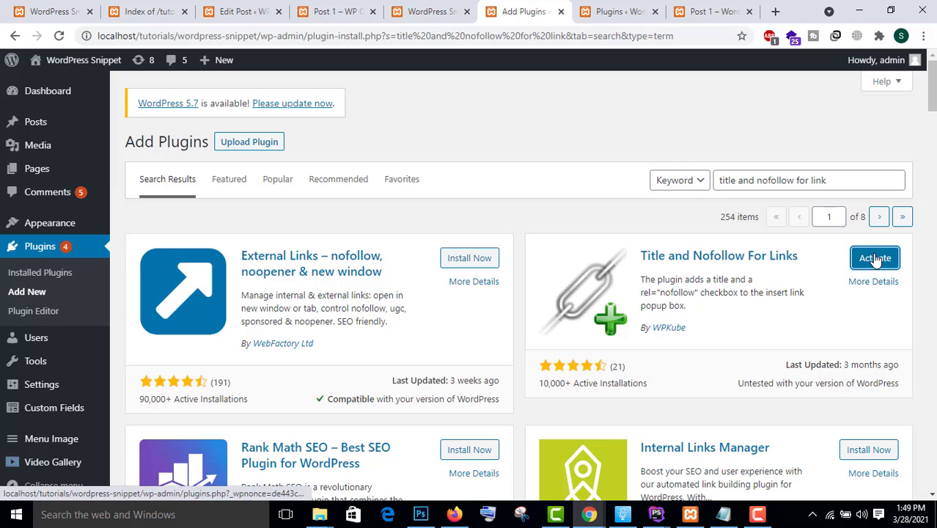
{"action": "left_click", "coordinate": [875, 259]}
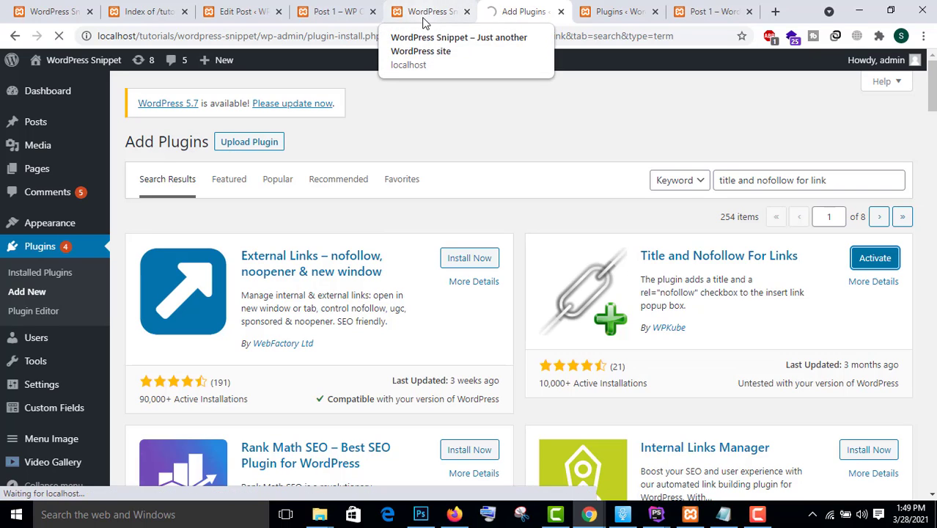
{"action": "left_click", "coordinate": [333, 10]}
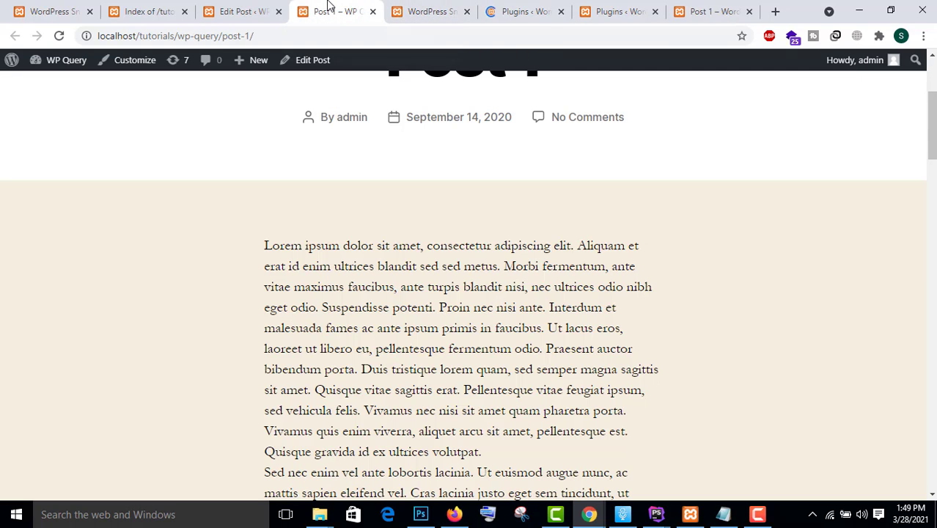
{"action": "left_click", "coordinate": [509, 7]}
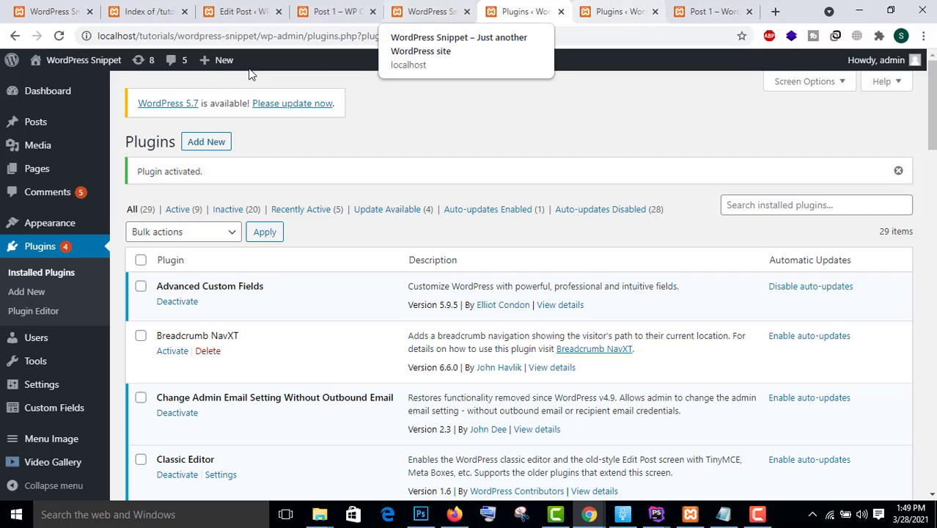
Return to the posts list and reopen Post 1 in the editor
{"action": "left_click", "coordinate": [27, 128]}
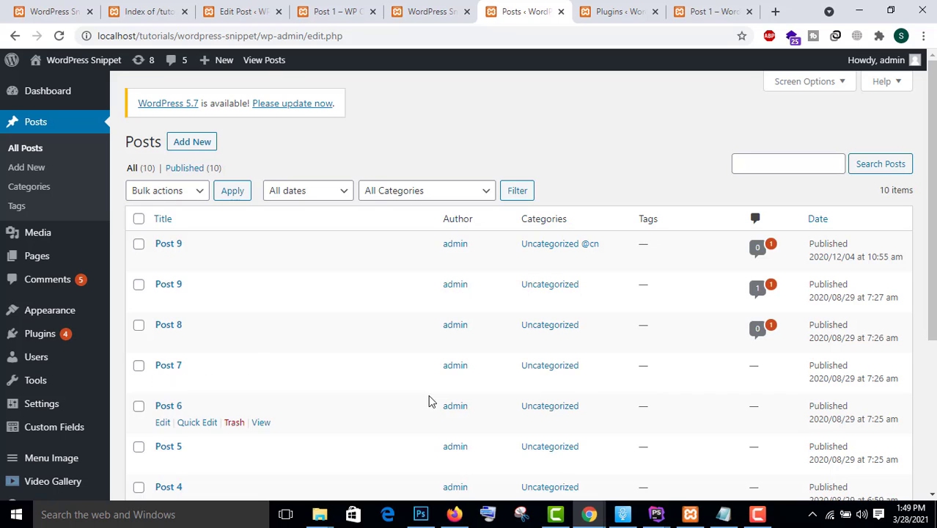
{"action": "scroll", "coordinate": [251, 350], "scroll_direction": "down", "scroll_amount": 4}
{"action": "left_click", "coordinate": [162, 387]}
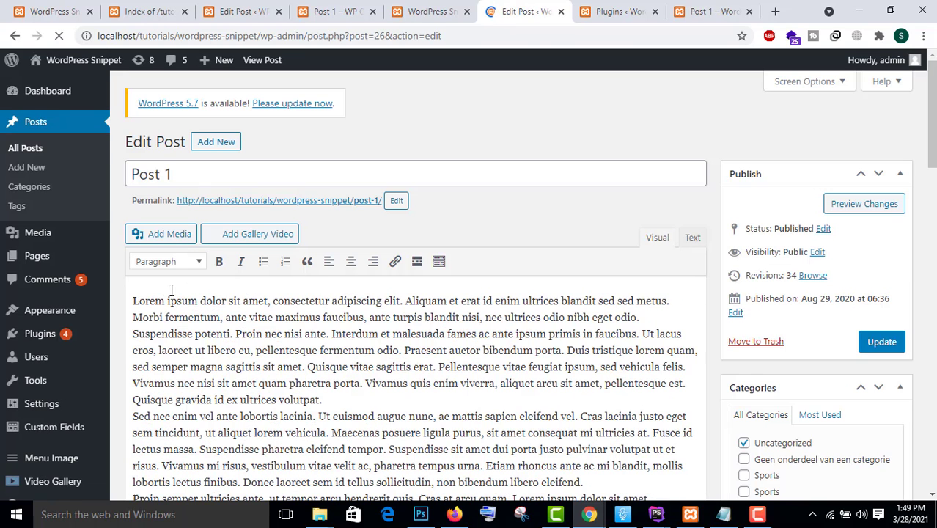
Open the full link settings for the word "Lorem" at the start of the post and choose the Restaurant page as the link target
{"action": "double_click", "coordinate": [141, 301]}
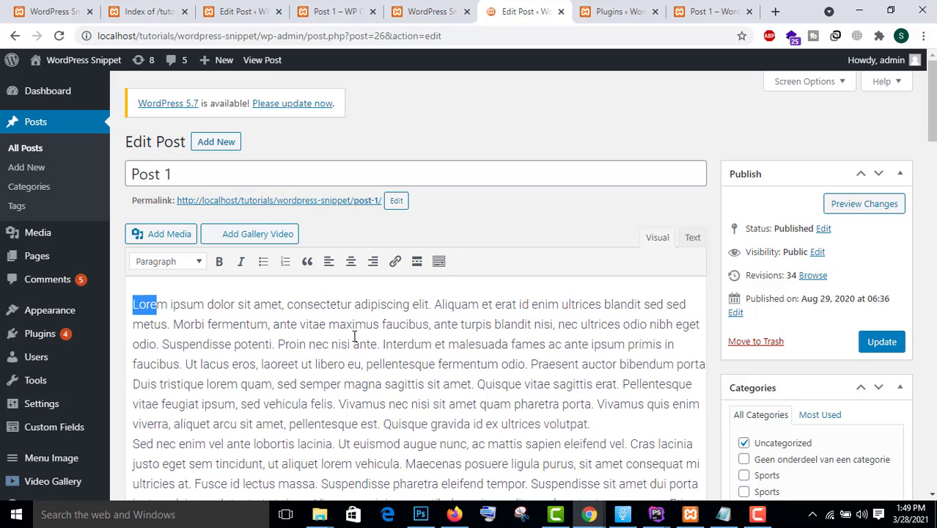
{"action": "left_click", "coordinate": [169, 303]}
{"action": "left_click_drag", "start_coordinate": [169, 302], "coordinate": [132, 303]}
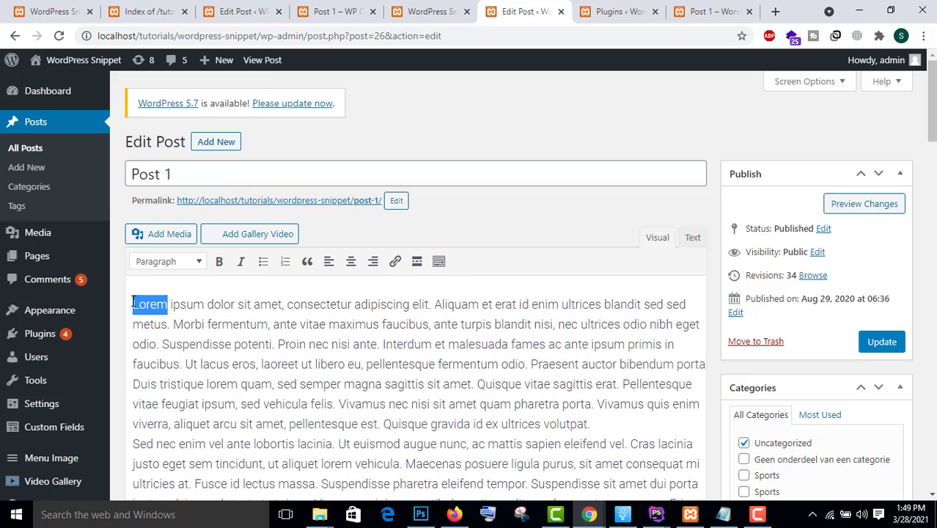
{"action": "left_click", "coordinate": [396, 262]}
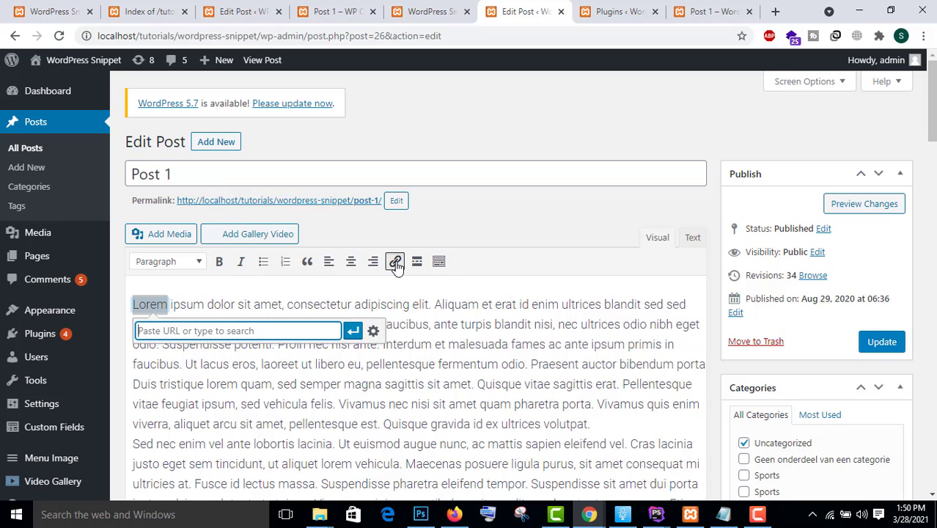
{"action": "left_click", "coordinate": [372, 330]}
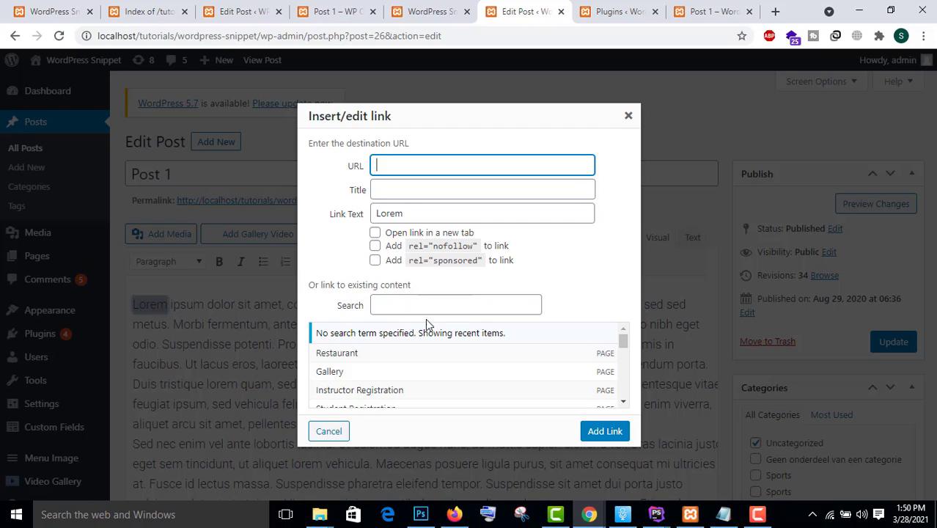
{"action": "left_click", "coordinate": [346, 353]}
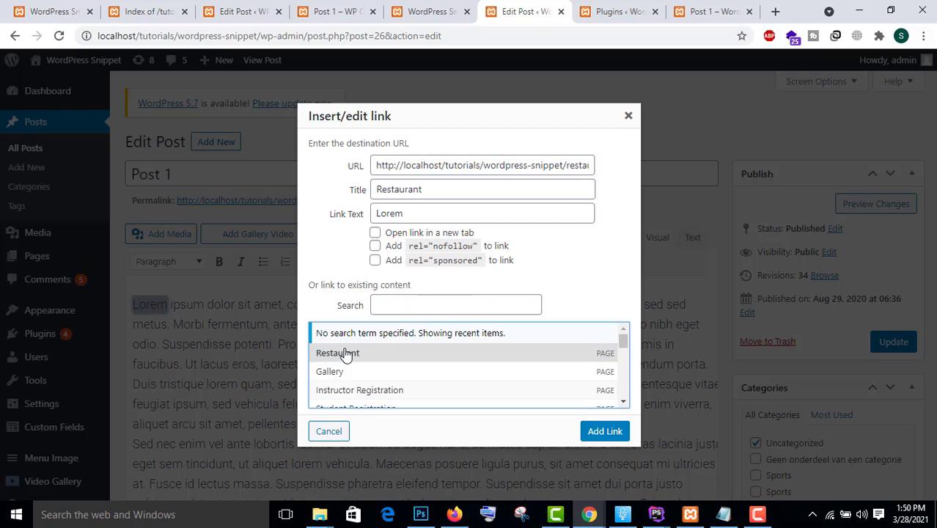
{"action": "double_click", "coordinate": [424, 187]}
{"action": "double_click", "coordinate": [425, 213]}
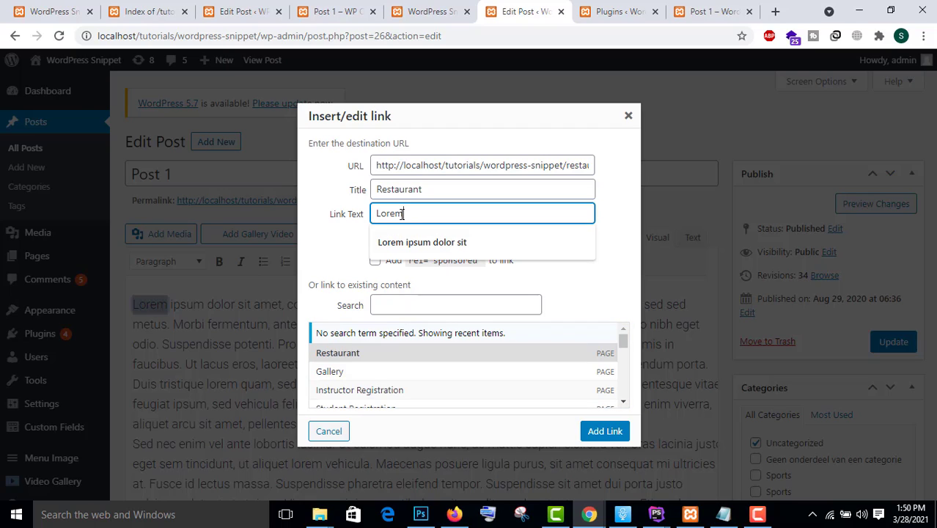
{"action": "left_click", "coordinate": [444, 211]}
{"action": "left_click", "coordinate": [591, 285]}
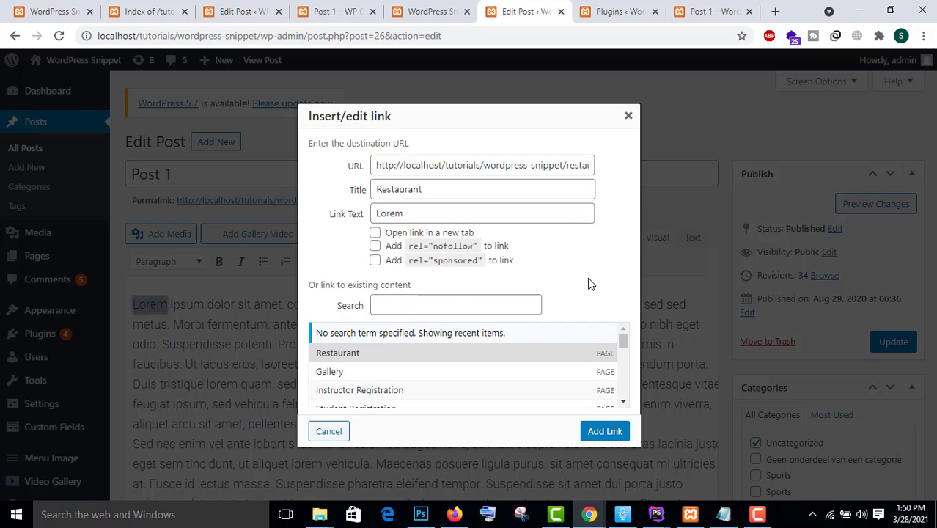
Add the link with opening in a new tab and rel="nofollow" enabled, and update the post
{"action": "left_click", "coordinate": [375, 233]}
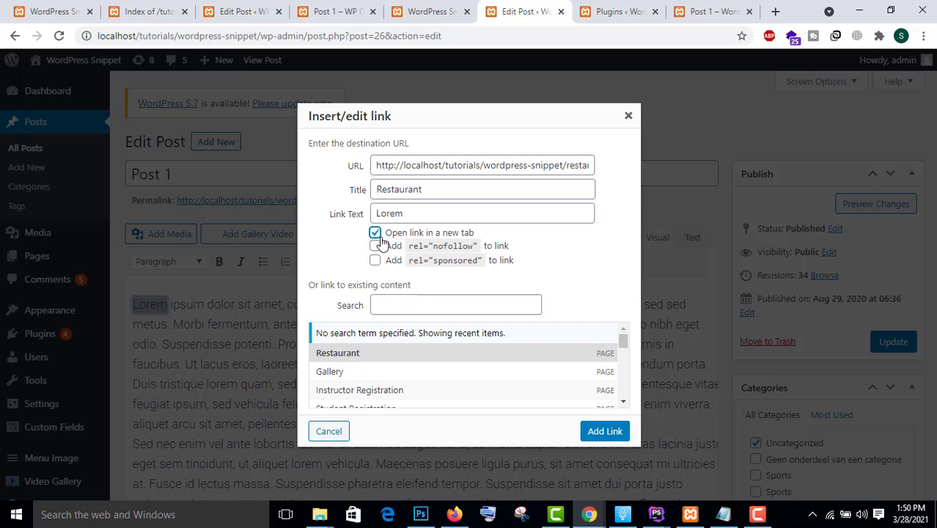
{"action": "left_click", "coordinate": [376, 247]}
{"action": "left_click", "coordinate": [604, 436]}
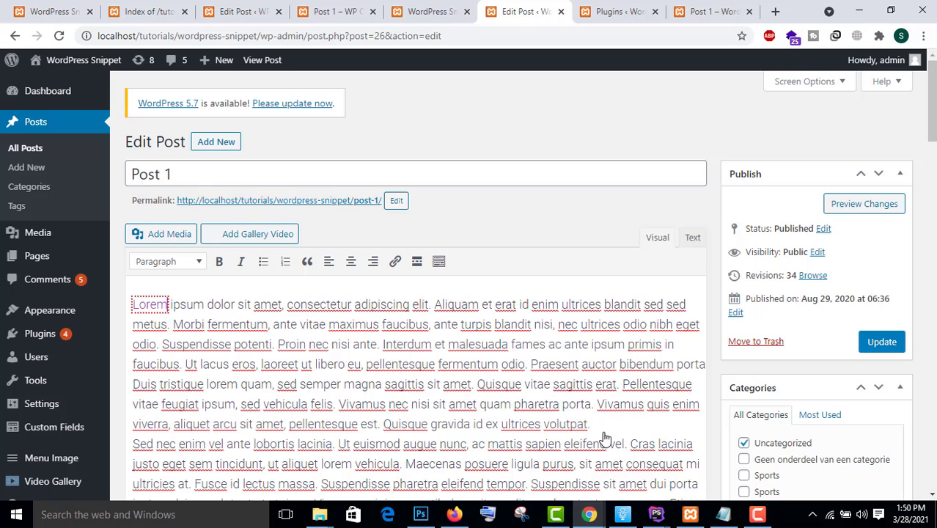
{"action": "left_click", "coordinate": [882, 342]}
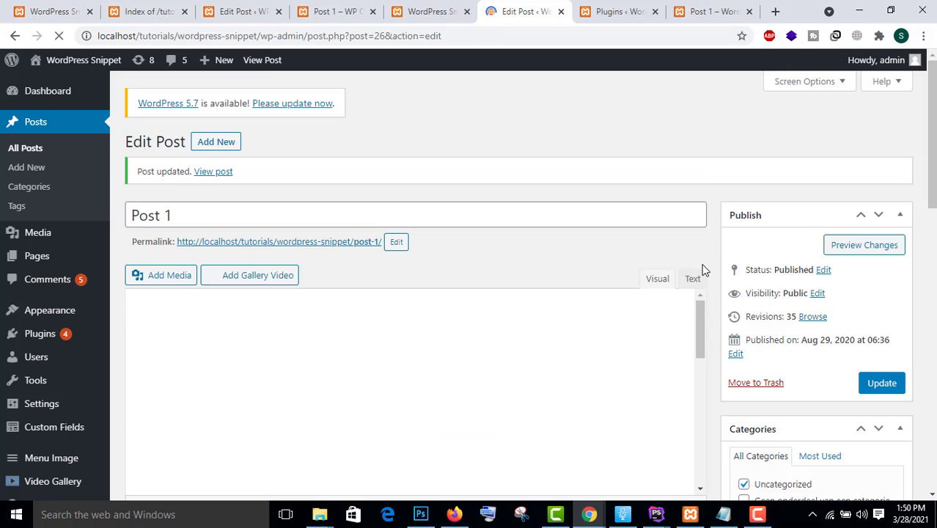
Inspect the link's rel attribute in the post's HTML source and return to the visual editor
{"action": "left_click", "coordinate": [693, 278]}
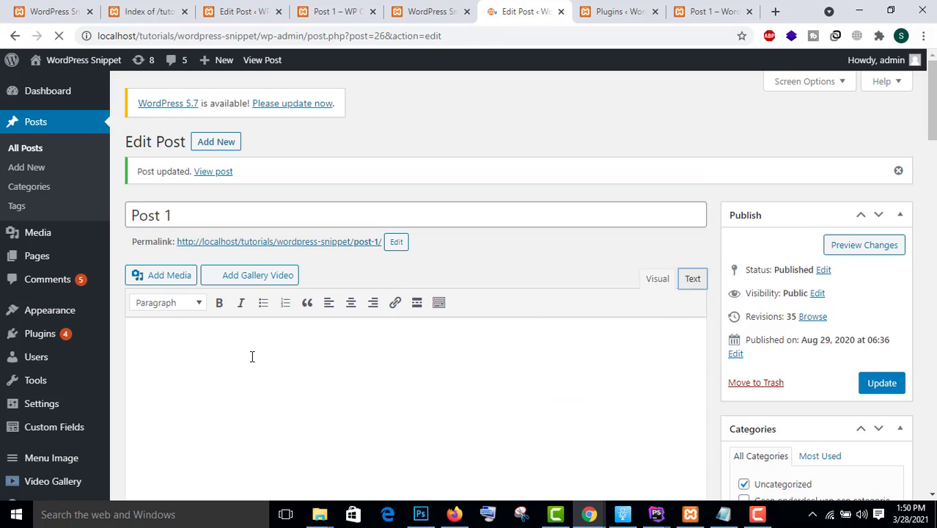
{"action": "left_click", "coordinate": [693, 280]}
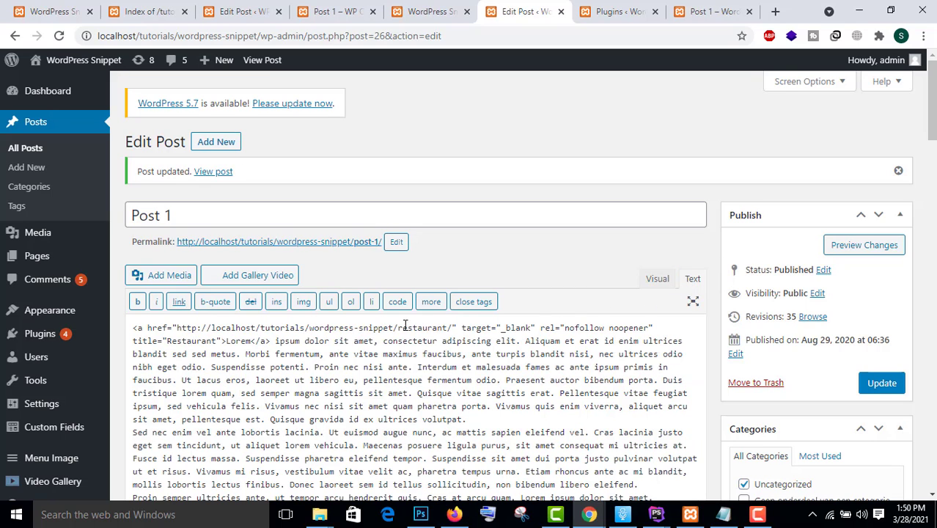
{"action": "double_click", "coordinate": [506, 327]}
{"action": "left_click", "coordinate": [657, 282]}
Open the post's permalink in a new browser tab and switch to that tab
{"action": "right_click", "coordinate": [279, 243]}
{"action": "left_click", "coordinate": [306, 251]}
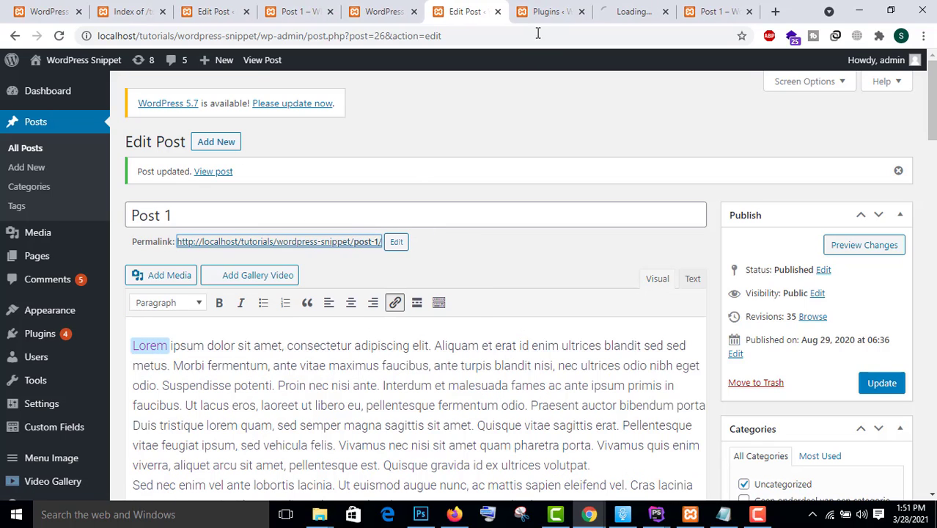
{"action": "left_click", "coordinate": [619, 12]}
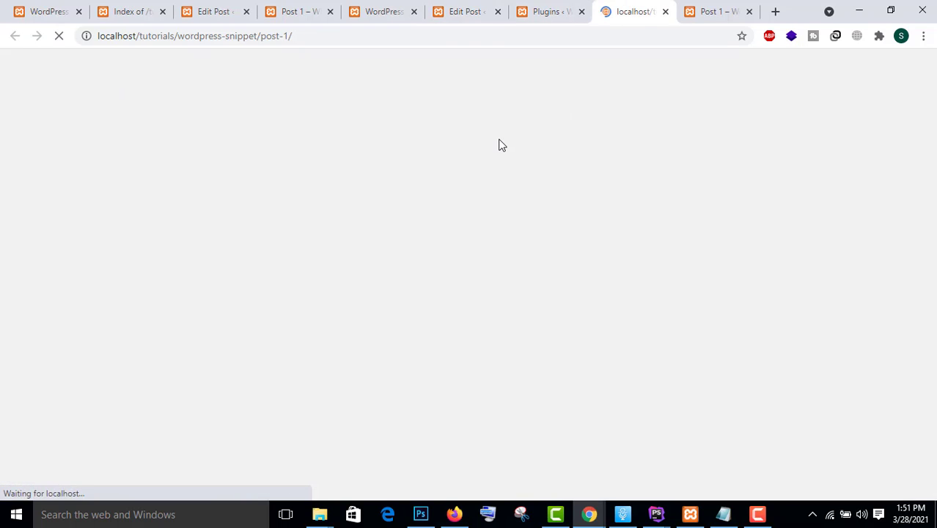
Test the "Lorem" link at the start of the published post by following it to its target page
{"action": "scroll", "coordinate": [293, 262], "scroll_direction": "down", "scroll_amount": 3}
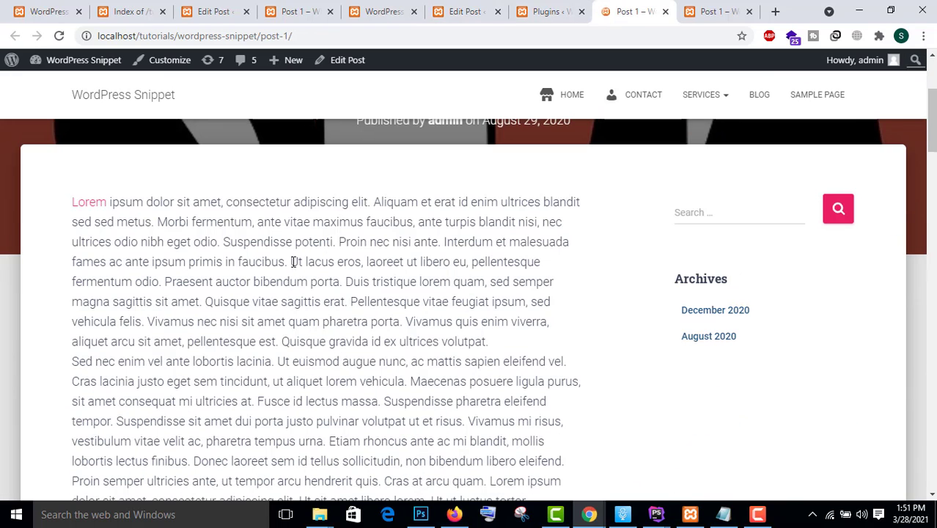
{"action": "left_click", "coordinate": [84, 206]}
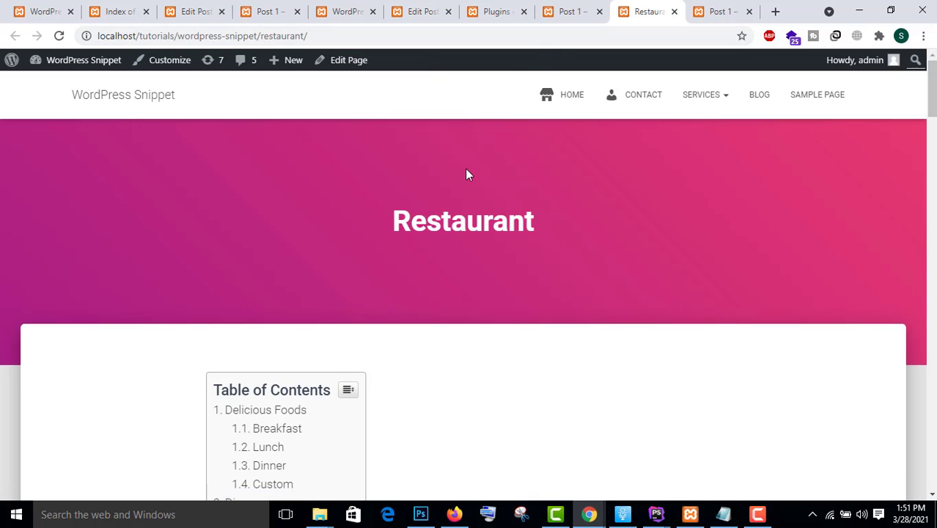
Jump to the Lunch section from the Restaurant page's table of contents, and close that page's browser tab
{"action": "scroll", "coordinate": [466, 174], "scroll_direction": "down", "scroll_amount": 3}
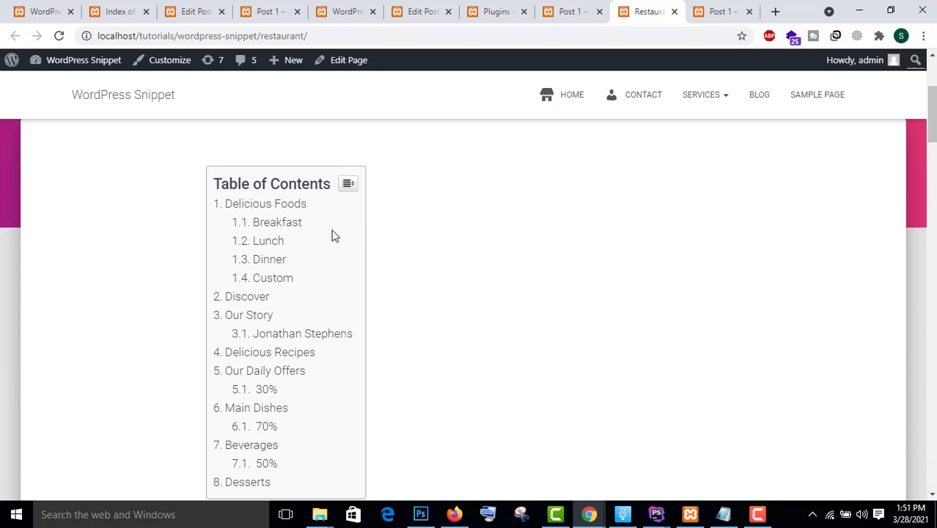
{"action": "scroll", "coordinate": [331, 235], "scroll_direction": "down", "scroll_amount": 4}
{"action": "scroll", "coordinate": [331, 235], "scroll_direction": "up", "scroll_amount": 3}
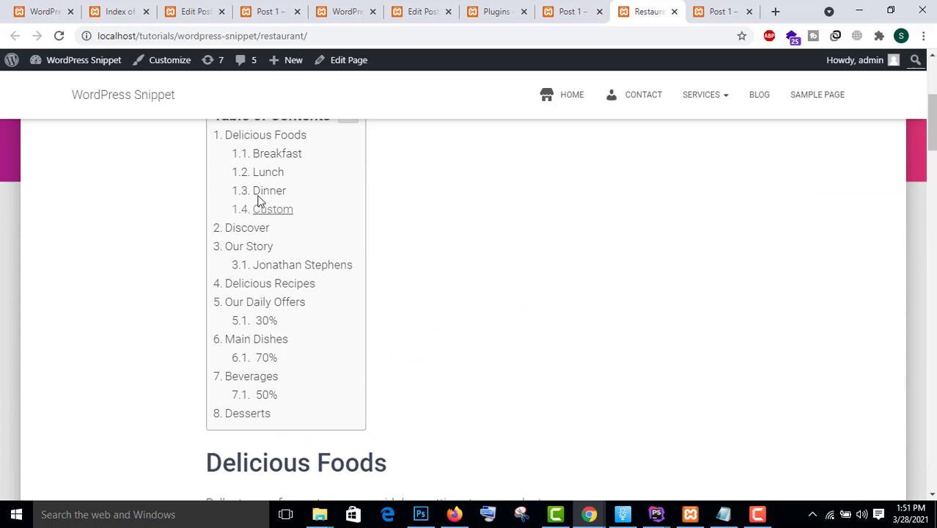
{"action": "left_click", "coordinate": [258, 173]}
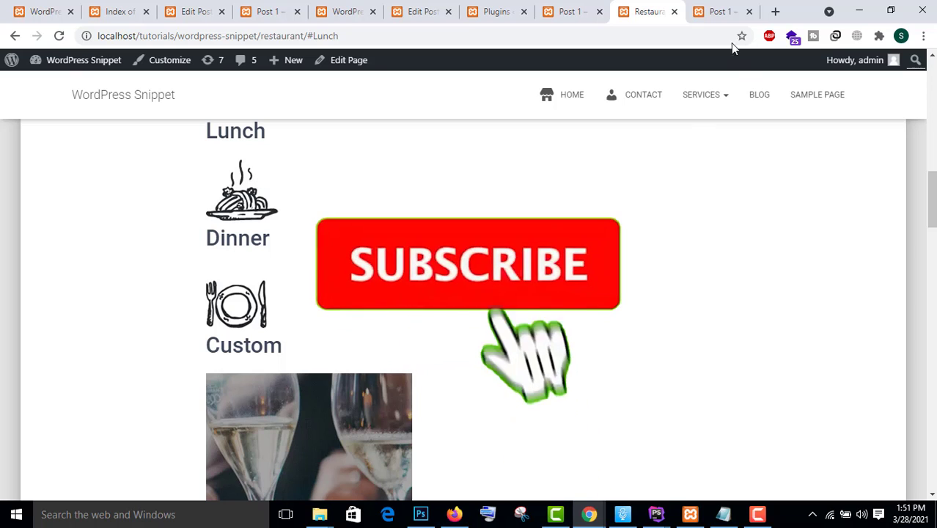
{"action": "left_click", "coordinate": [675, 12]}
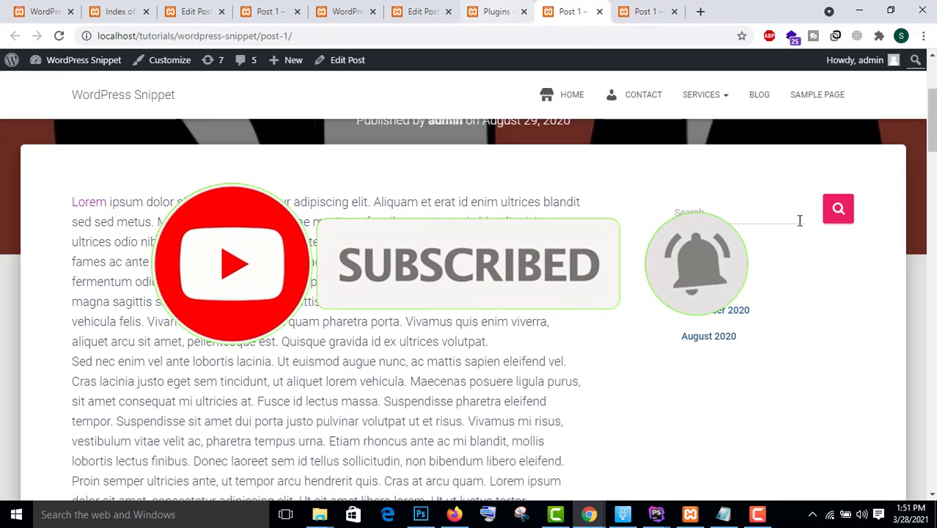